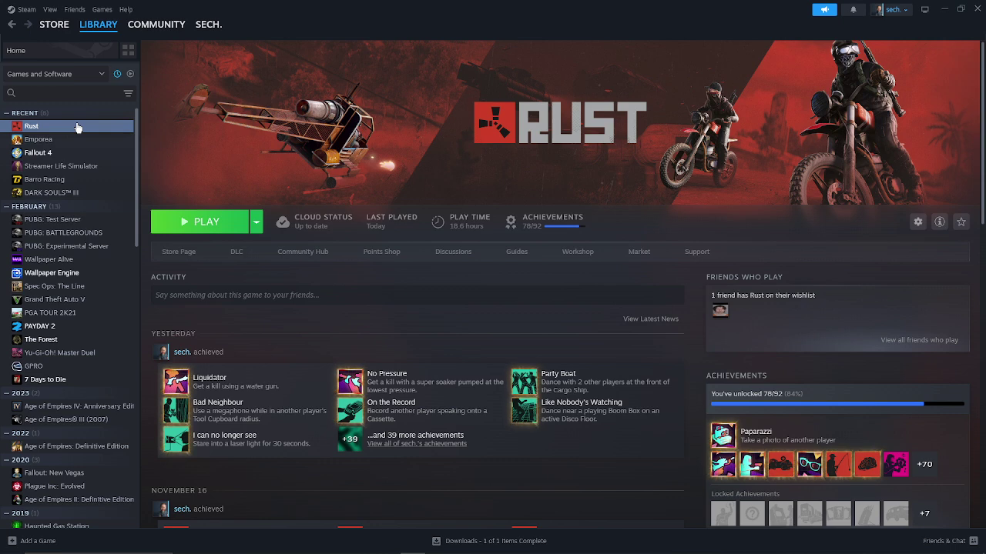
Step: Bring up the Rust game's options menu in the Steam library sidebar
{"action": "right_click", "coordinate": [77, 127]}
{"action": "mouse_move", "coordinate": [108, 185]}
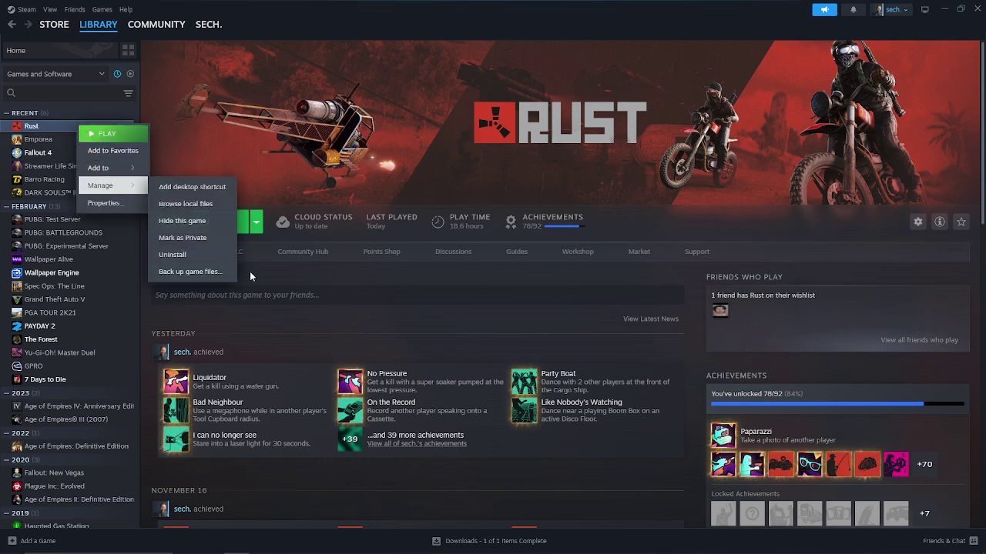
{"action": "left_click", "coordinate": [304, 277]}
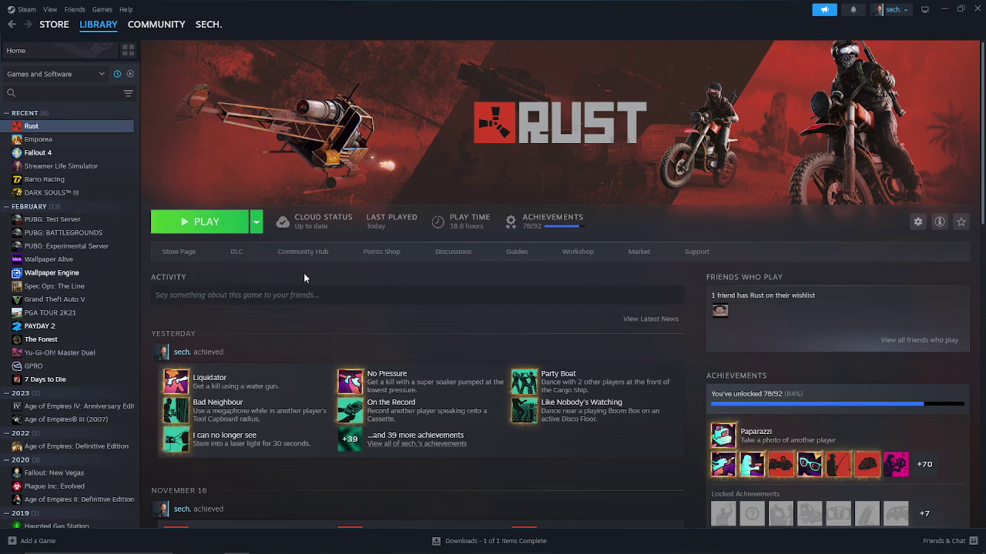
{"action": "right_click", "coordinate": [95, 129]}
Step: Open Rust's installation folder via Manage > Browse local files
{"action": "mouse_move", "coordinate": [129, 188]}
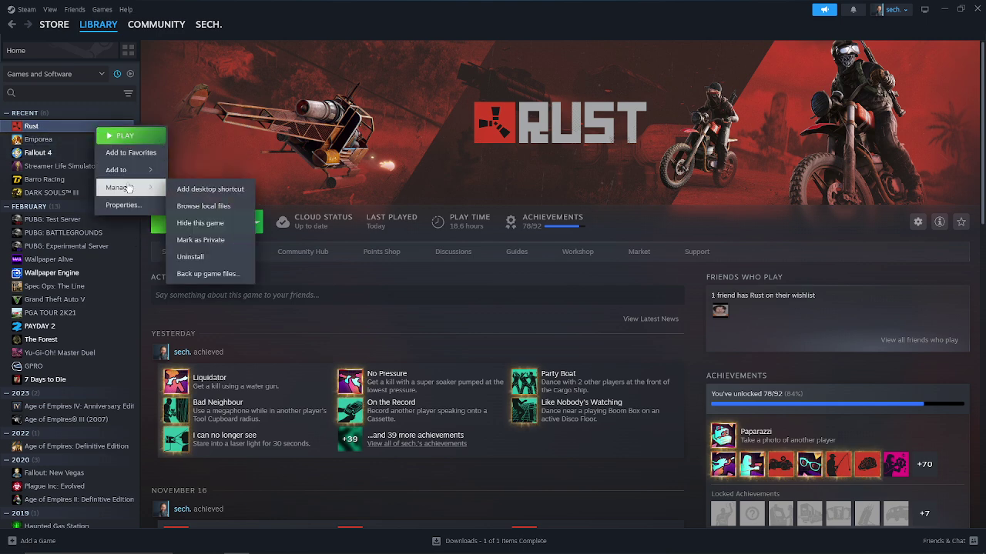
{"action": "left_click", "coordinate": [218, 207]}
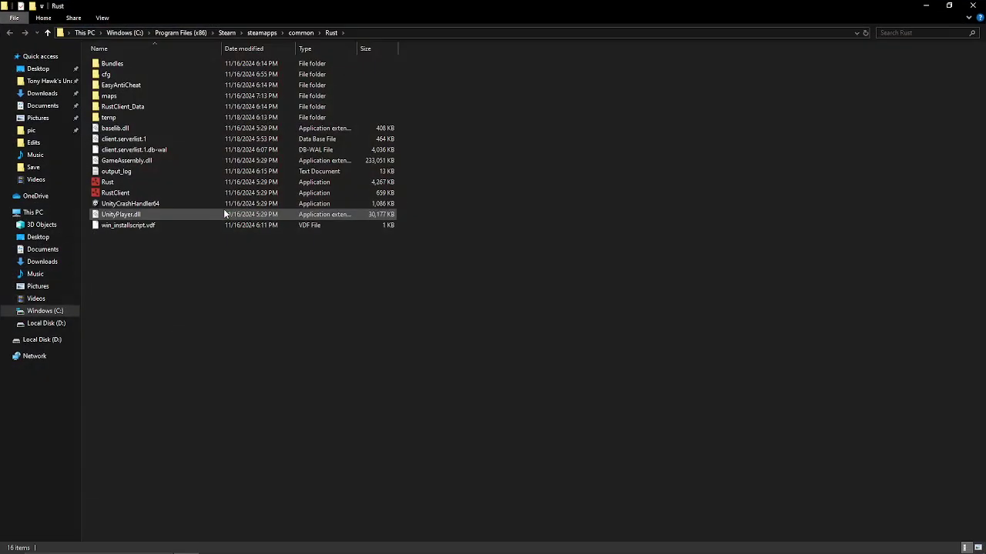
{"action": "mouse_move", "coordinate": [238, 301]}
{"action": "left_mouse_down"}
{"action": "mouse_move", "coordinate": [193, 158]}
{"action": "mouse_move", "coordinate": [236, 193]}
{"action": "mouse_move", "coordinate": [235, 106]}
{"action": "left_mouse_up"}
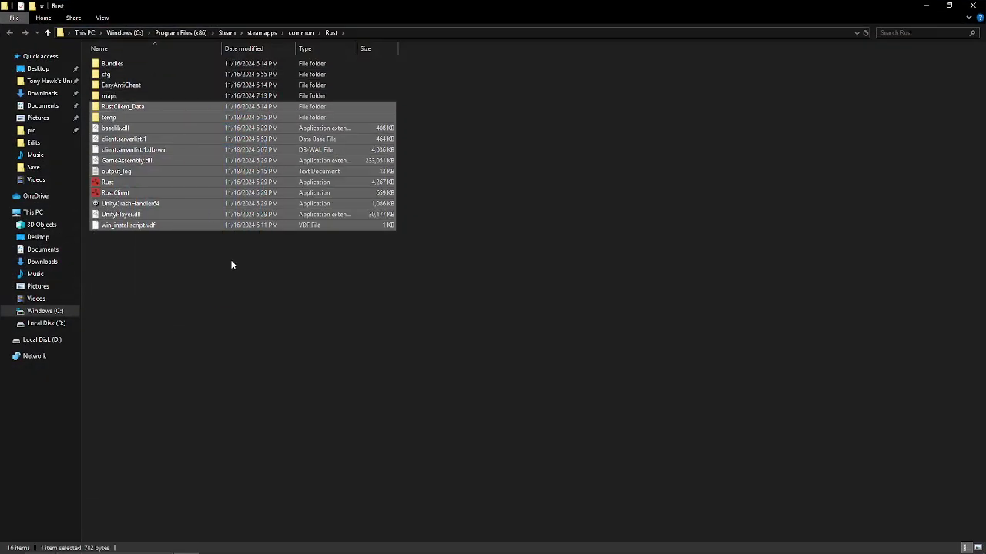
Step: Select the RustClient game application instead of the Rust bootstrapper
{"action": "left_click", "coordinate": [154, 197]}
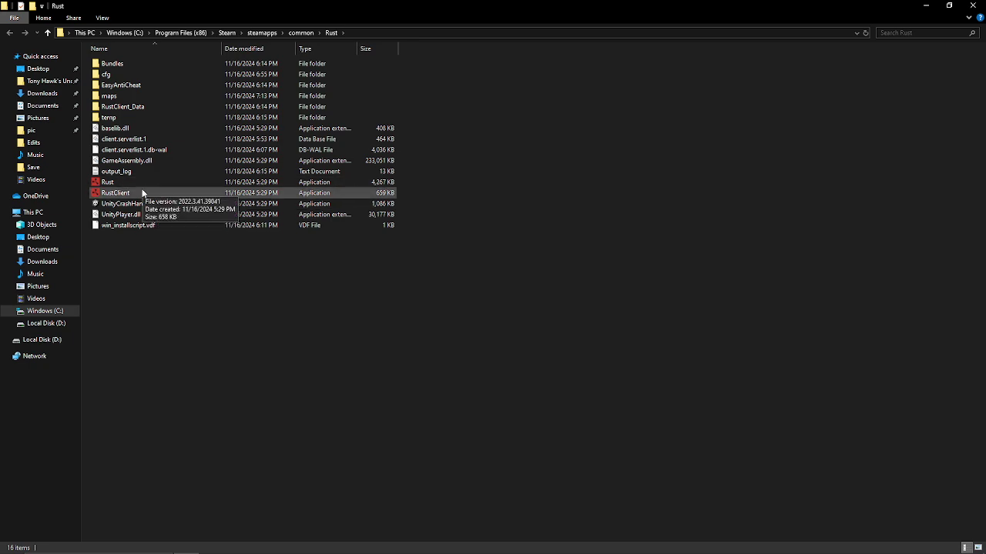
{"action": "left_click", "coordinate": [147, 182]}
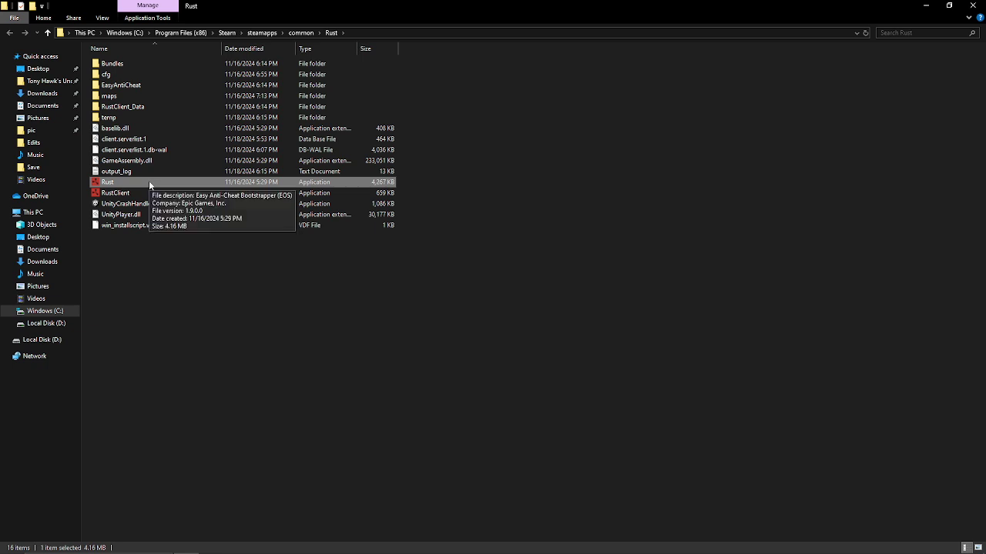
{"action": "left_click", "coordinate": [306, 250]}
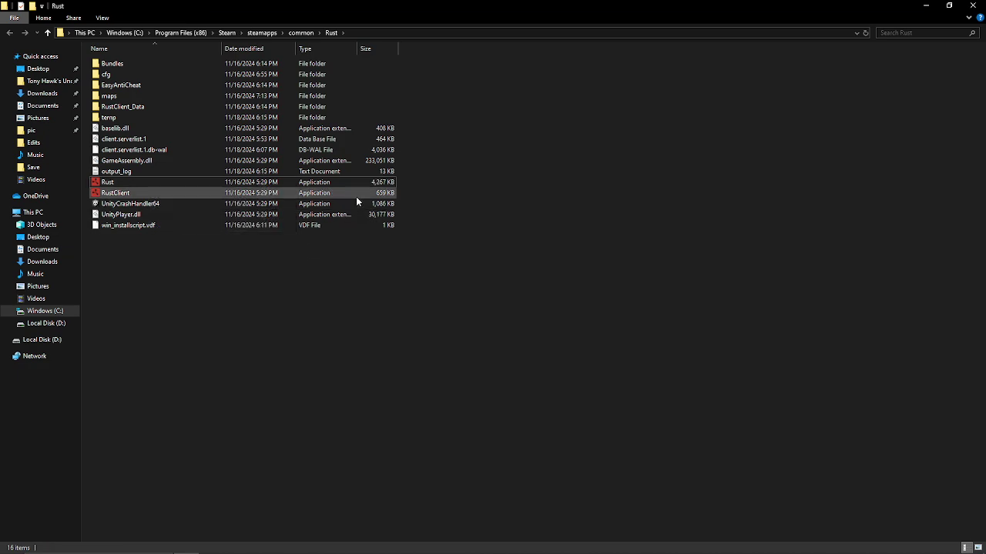
{"action": "left_click", "coordinate": [164, 191]}
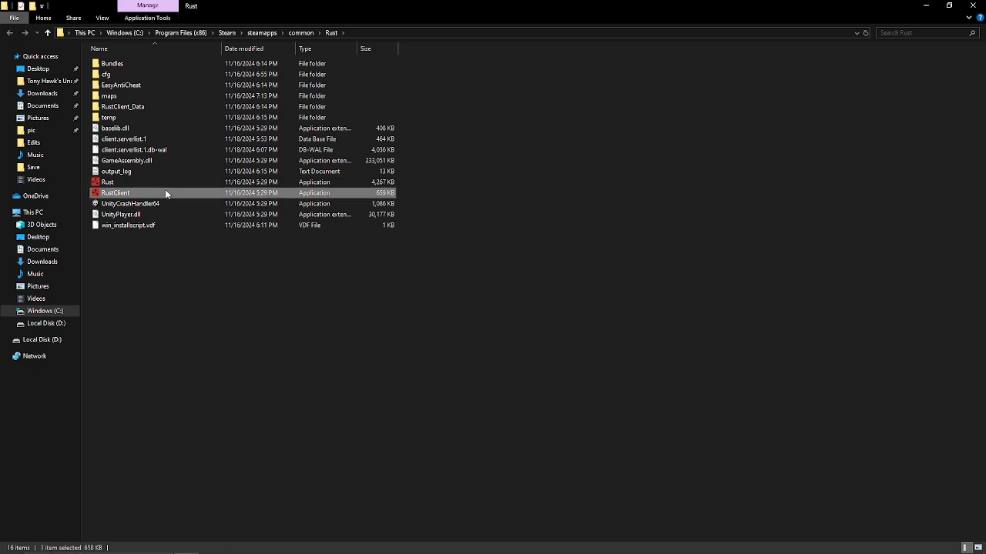
Step: Open RustClient's context menu to run it as administrator
{"action": "right_click", "coordinate": [159, 194]}
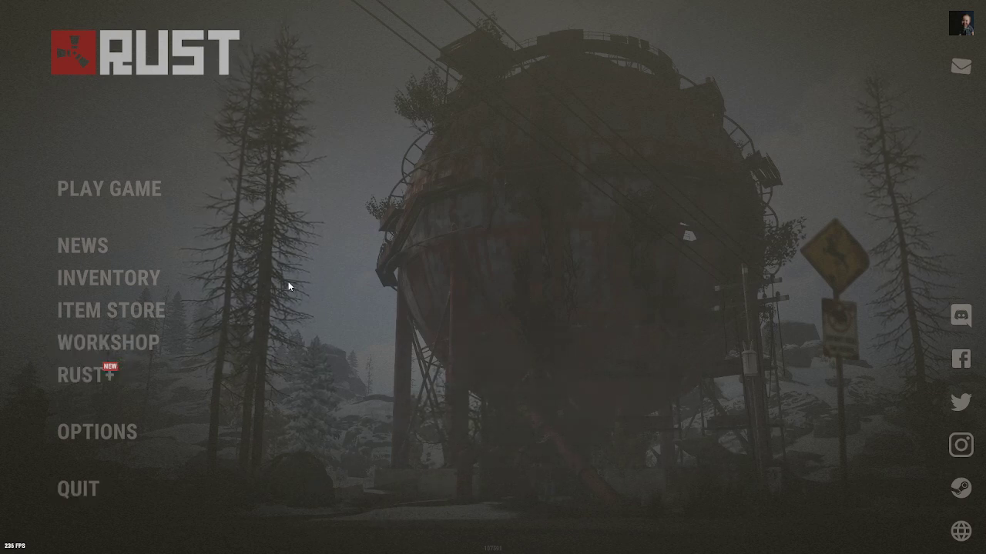
Step: Quit Rust from the main menu and confirm with YES
{"action": "left_click", "coordinate": [95, 490]}
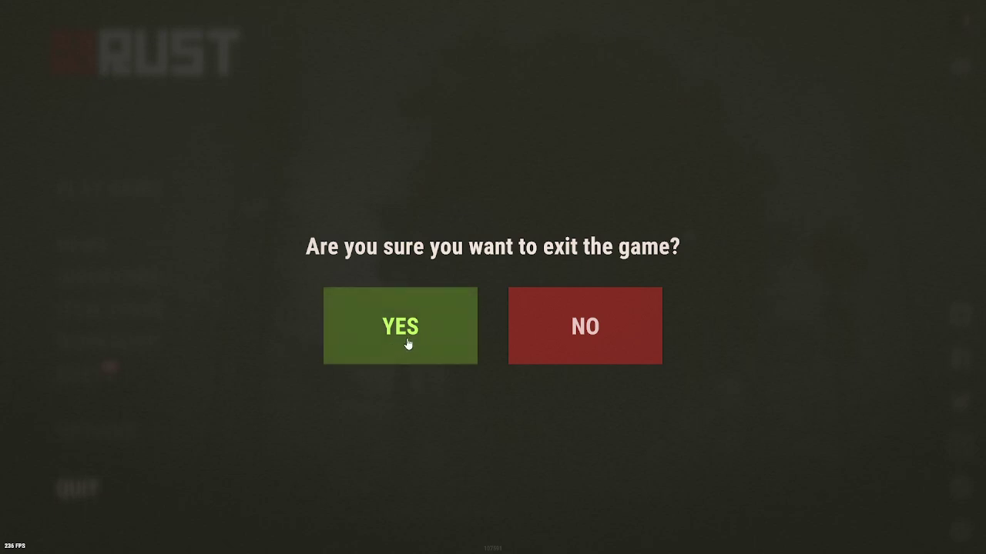
{"action": "left_click", "coordinate": [436, 328]}
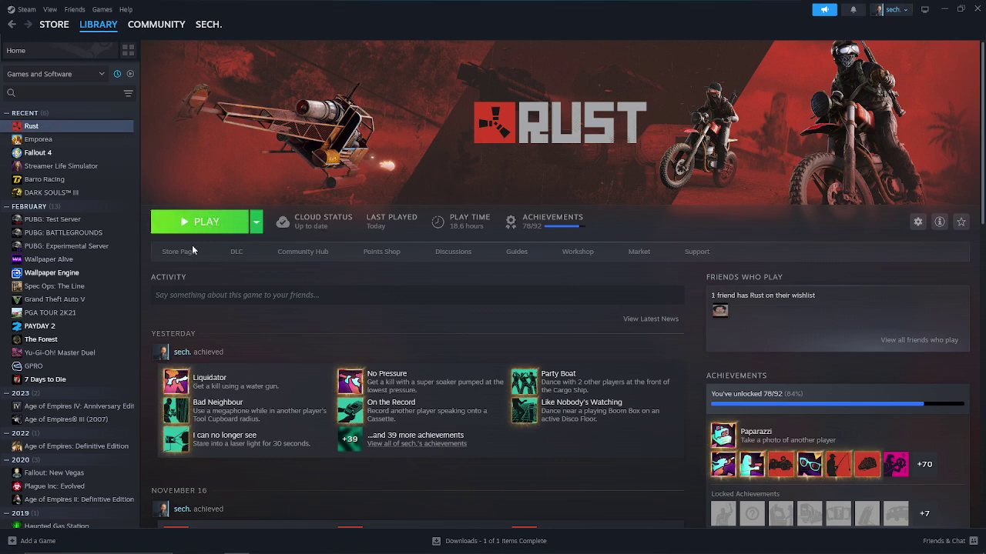
Step: Launch Rust with the green PLAY button on its library page
{"action": "left_click", "coordinate": [229, 227]}
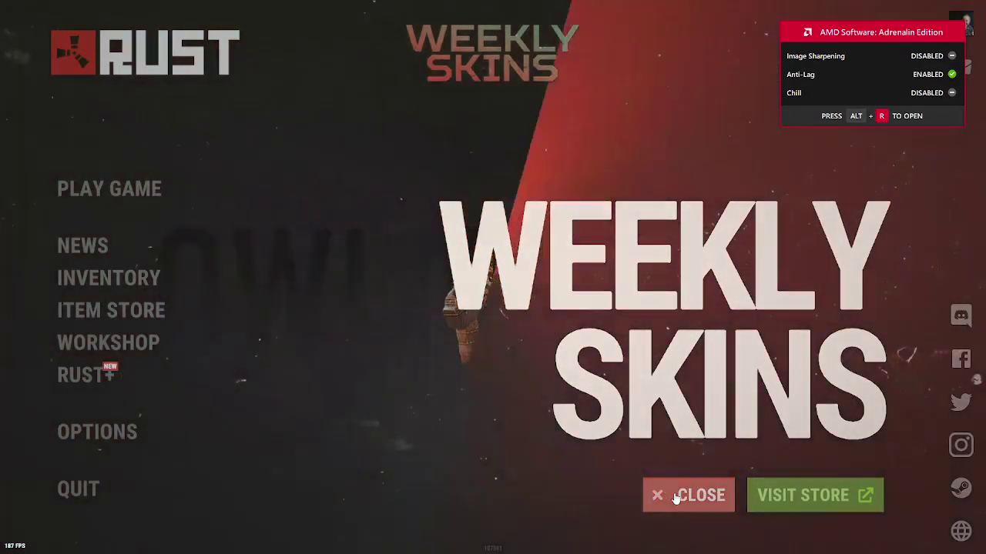
Step: Close the Weekly Skins promotion popup
{"action": "left_click", "coordinate": [677, 495]}
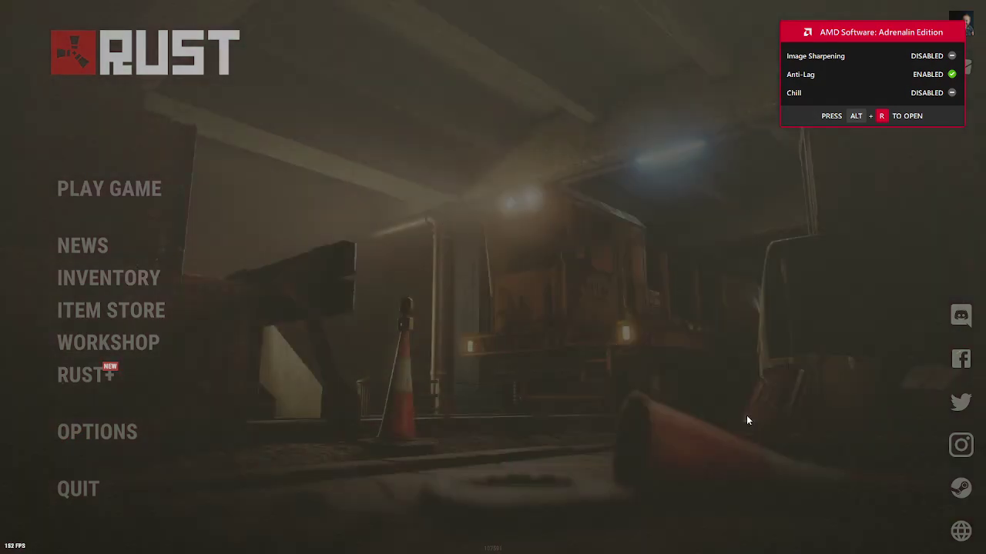